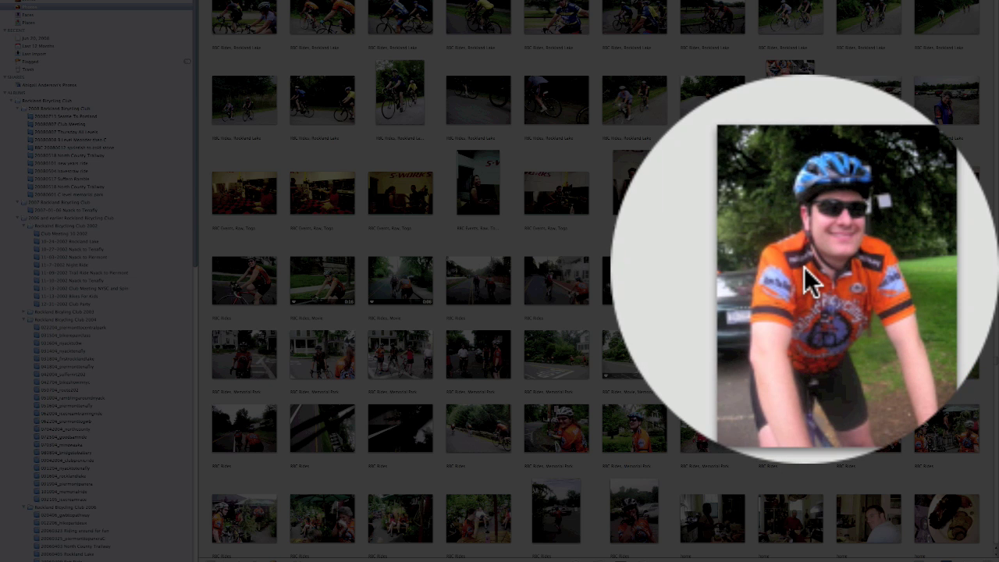
# - Open the orange-jersey cyclist photo full size and begin naming the faces in it
pyautogui.click(804, 267)
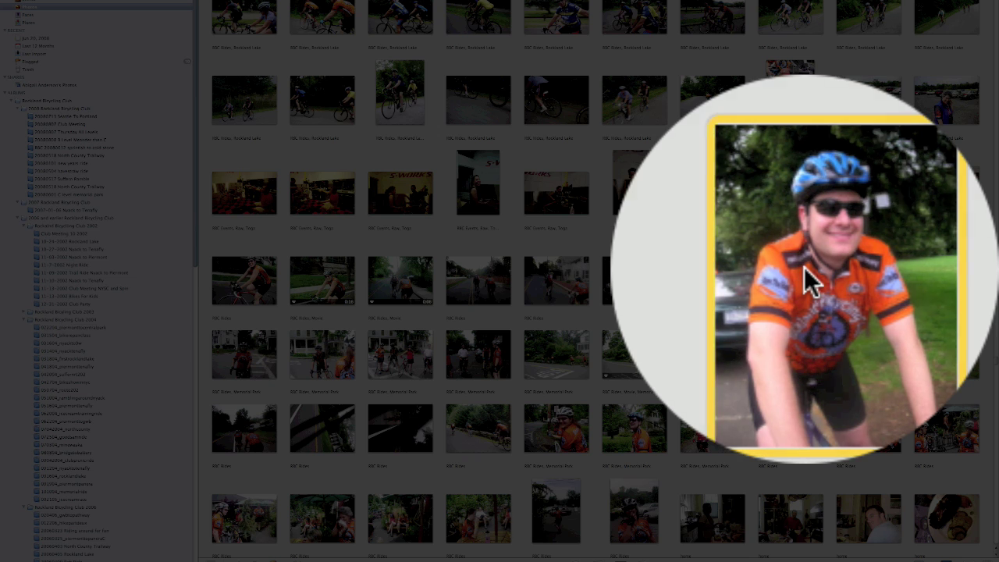
pyautogui.doubleClick(804, 267)
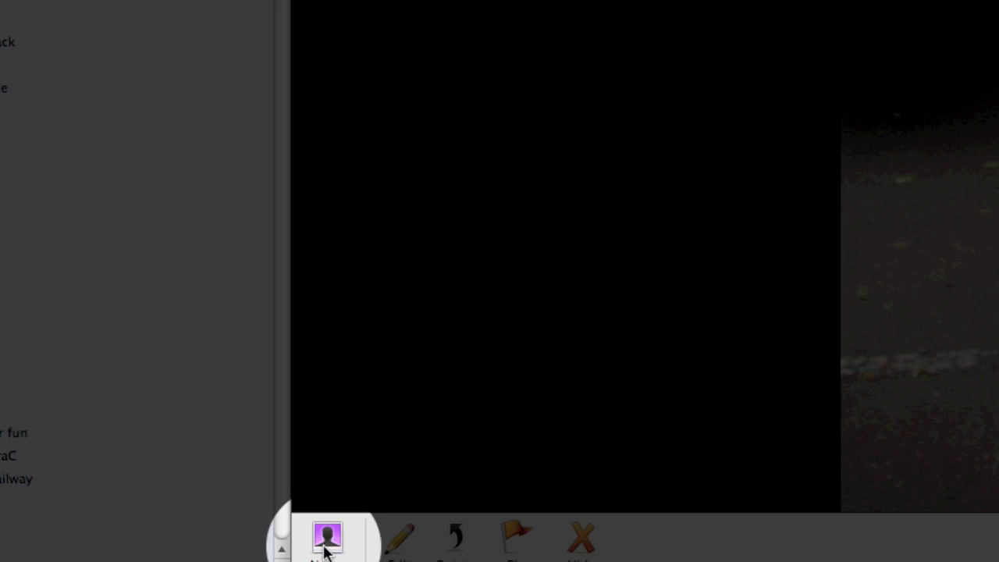
pyautogui.click(327, 546)
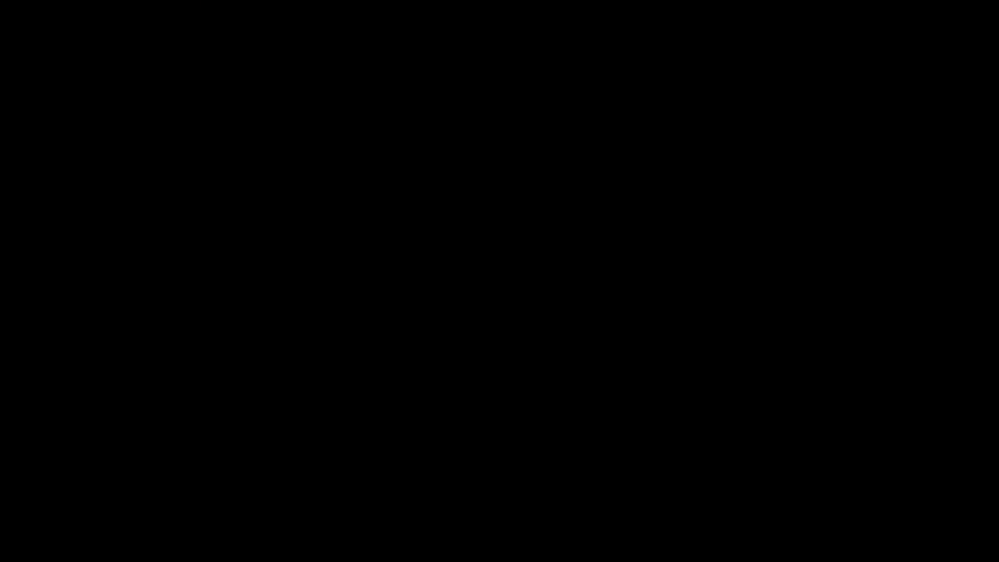
# - Remove the wrong suggested name tag from the cyclist's face and enter the correct person's name via autocomplete
pyautogui.moveTo(618, 219)
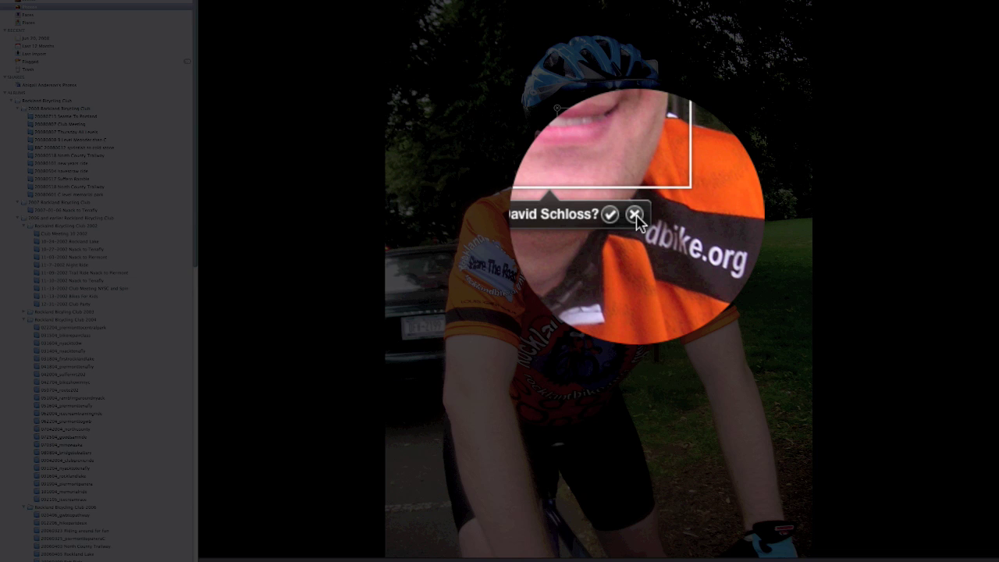
pyautogui.click(635, 215)
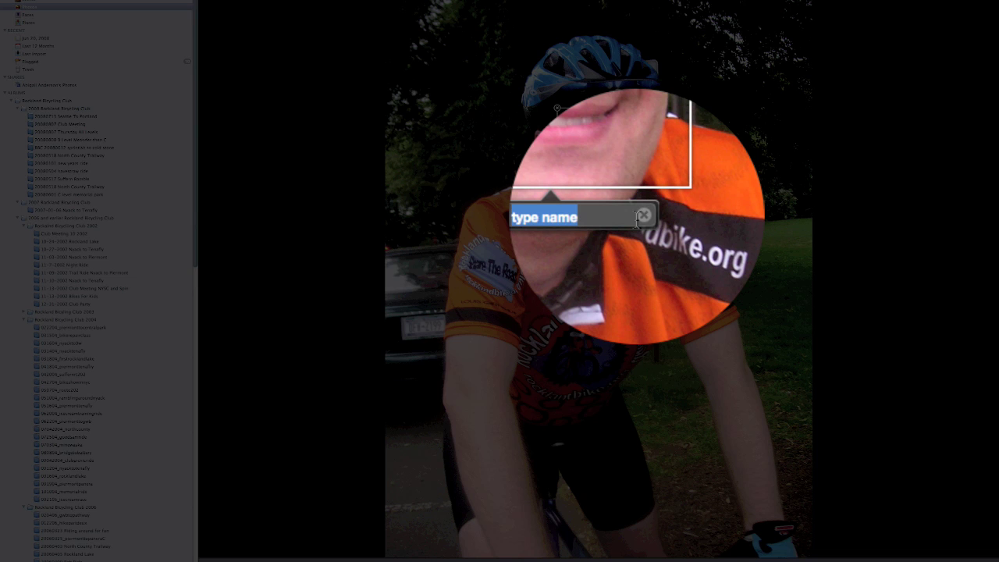
pyautogui.write('Foster Bass')
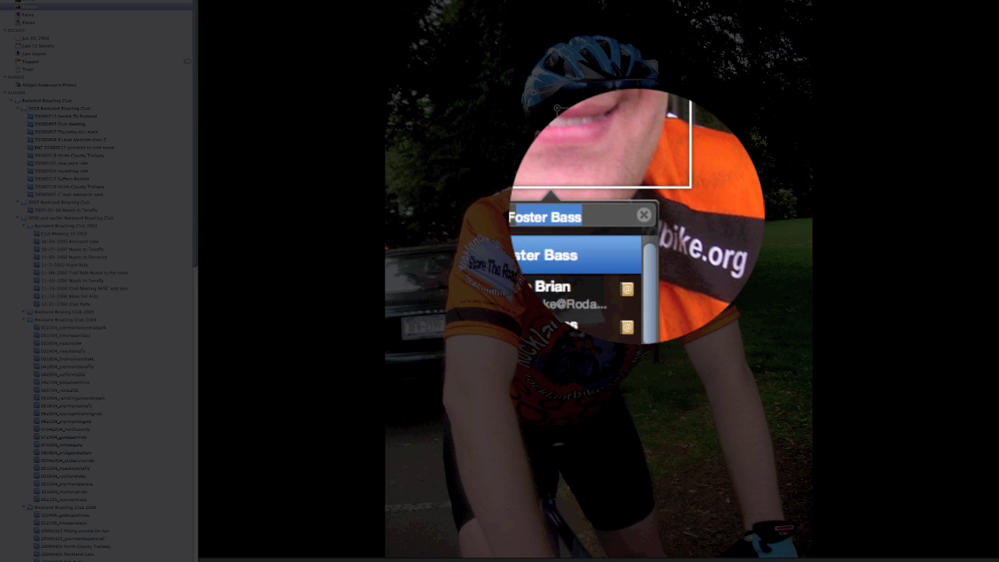
pyautogui.press('Return')
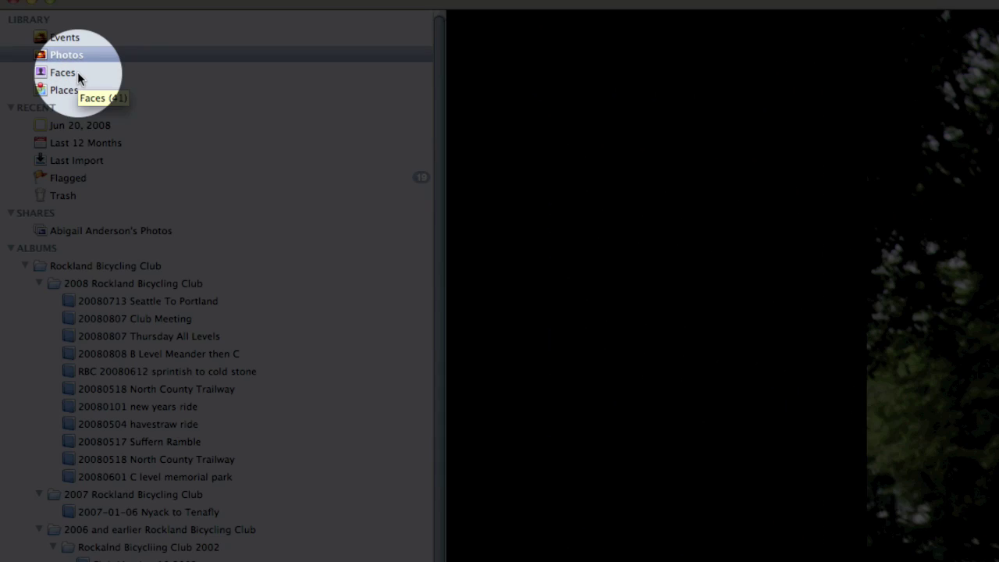
# - On the Faces corkboard, open the newly tagged cyclist's snapshot to see their photos
pyautogui.click(77, 72)
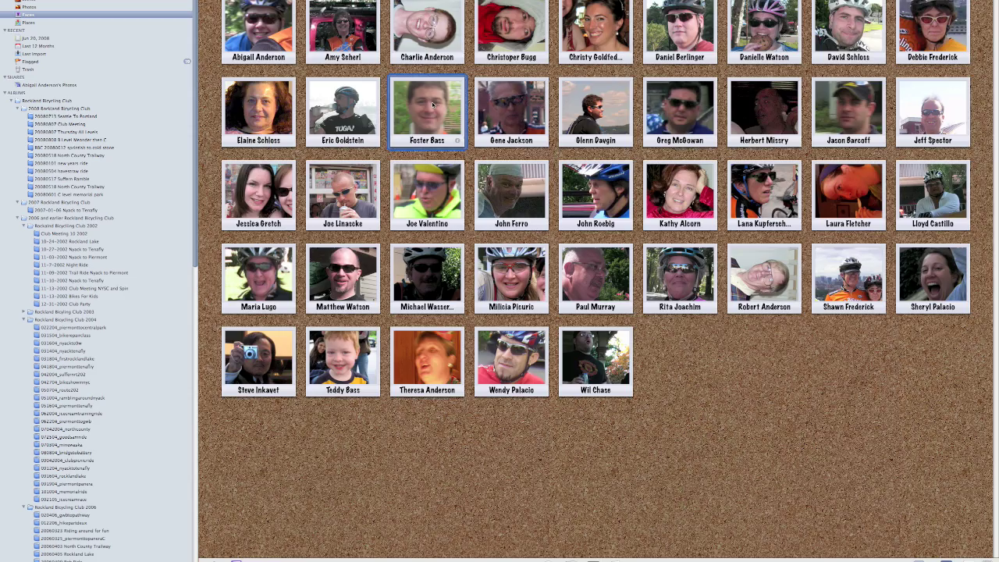
pyautogui.doubleClick(432, 104)
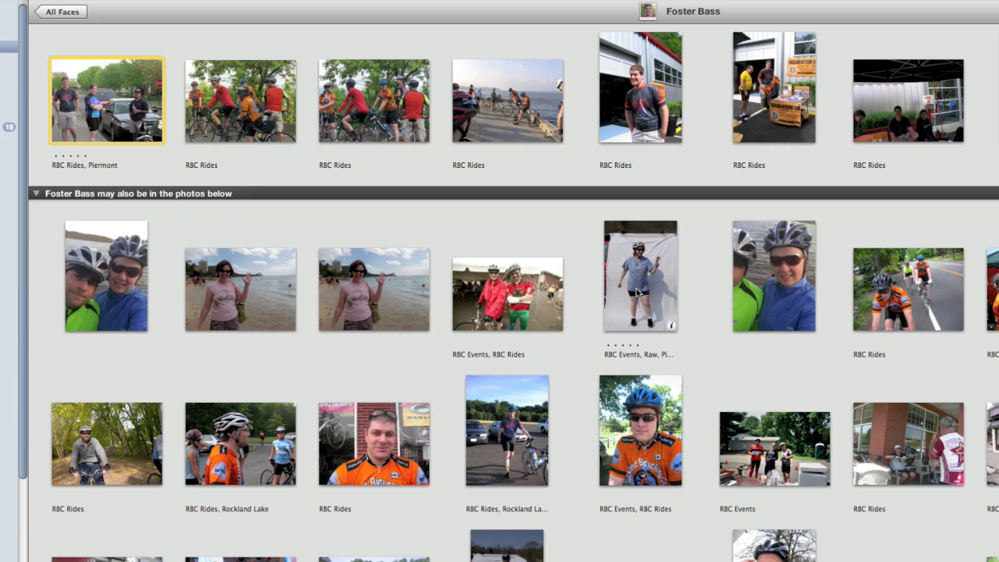
# - Select a photo in the cyclist's collection and scroll down to the suggested matches
pyautogui.click(484, 293)
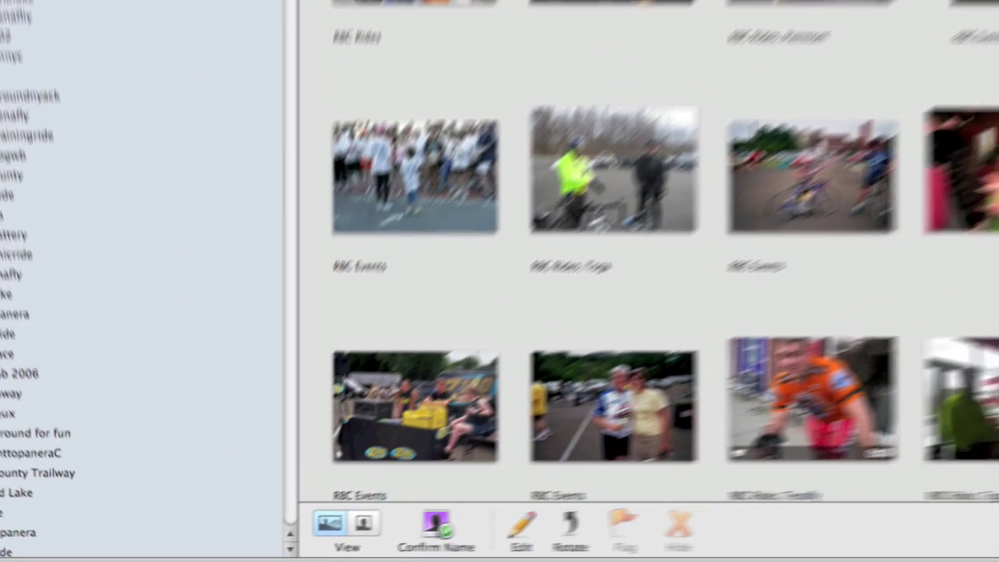
pyautogui.scroll(-1, 269, 530)
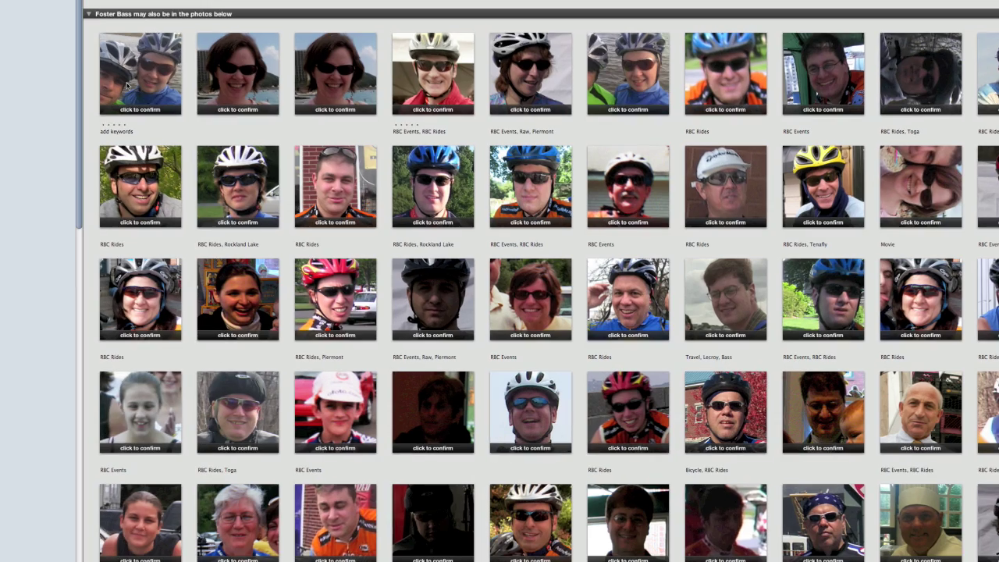
# - In the first row, confirm the seventh and eighth faces and reject the other seven
pyautogui.click(126, 85)
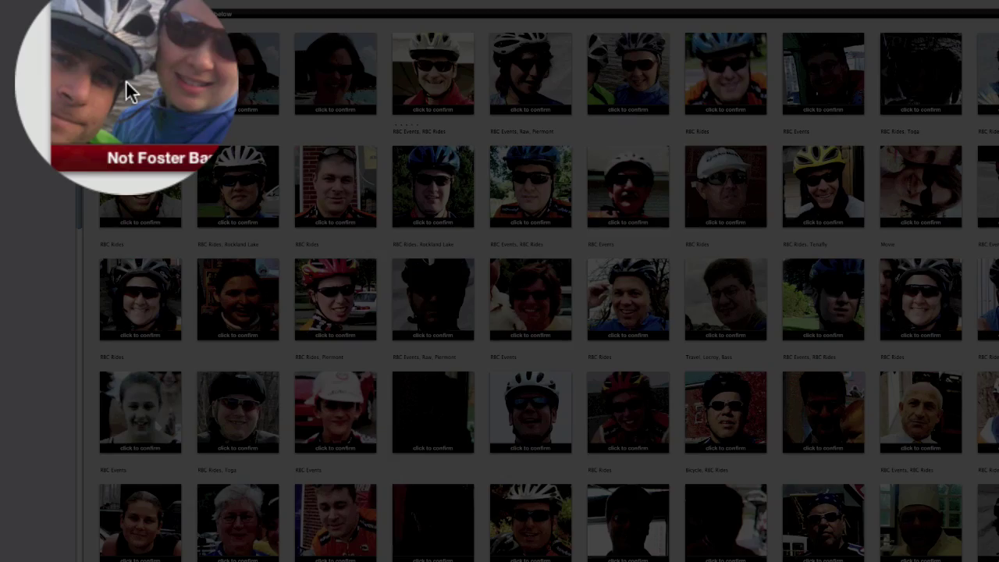
pyautogui.click(237, 87)
pyautogui.click(237, 86)
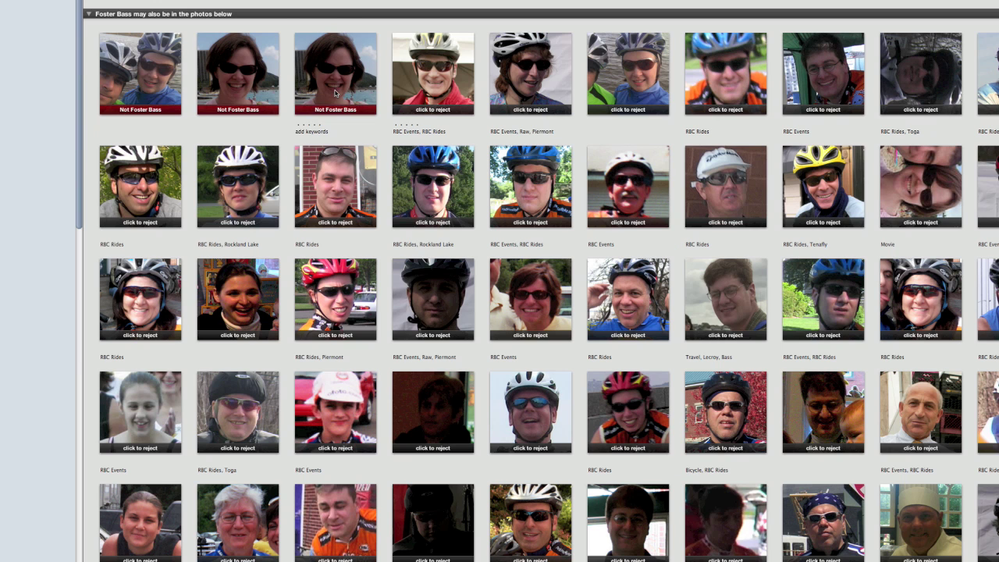
pyautogui.keyDown('alt'); pyautogui.click(332, 92); pyautogui.keyUp('alt')
pyautogui.keyDown('alt'); pyautogui.click(449, 92); pyautogui.keyUp('alt')
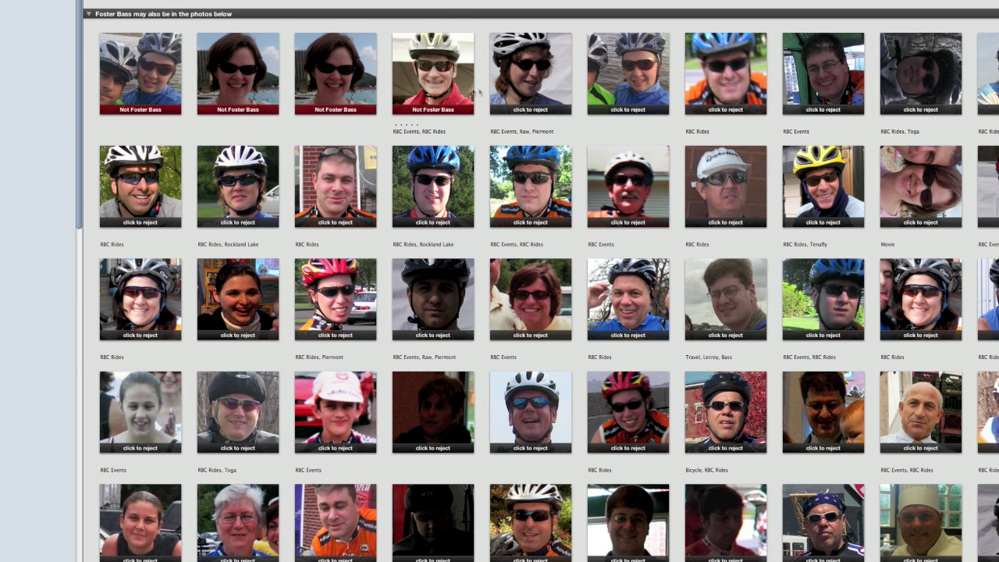
pyautogui.keyDown('alt'); pyautogui.click(546, 92); pyautogui.keyUp('alt')
pyautogui.keyDown('alt'); pyautogui.click(615, 93); pyautogui.keyUp('alt')
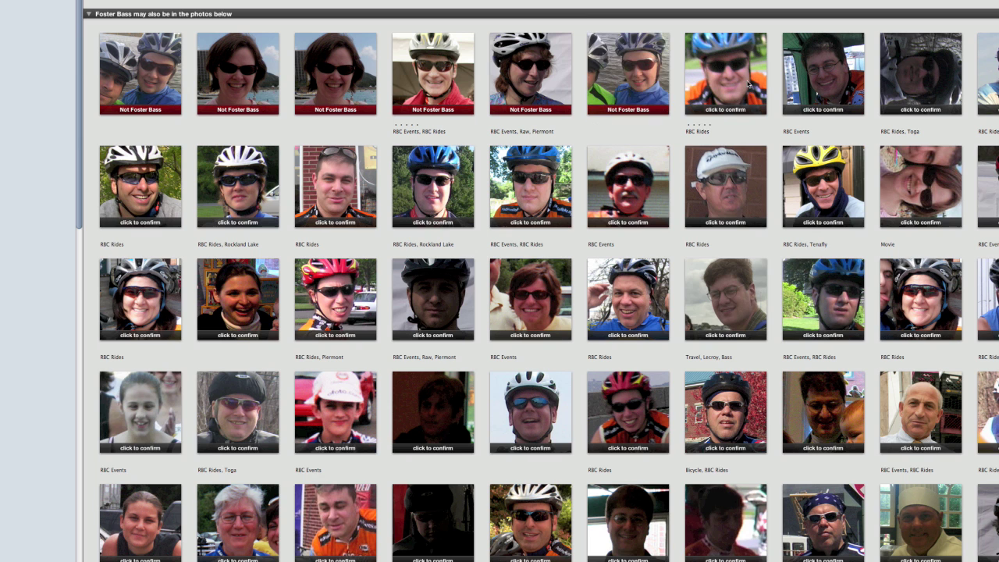
pyautogui.click(748, 84)
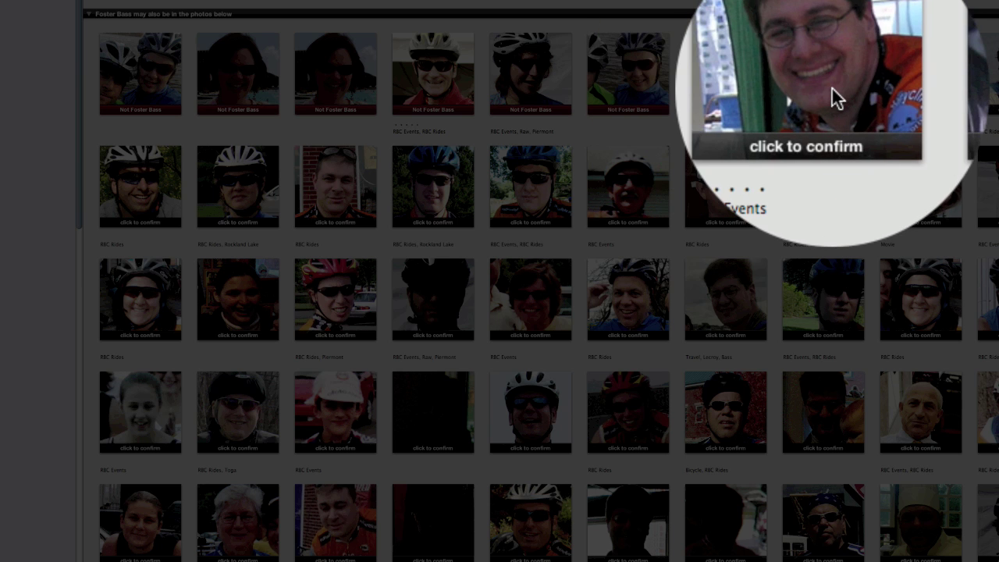
pyautogui.click(830, 92)
pyautogui.keyDown('alt'); pyautogui.click(904, 75); pyautogui.keyUp('alt')
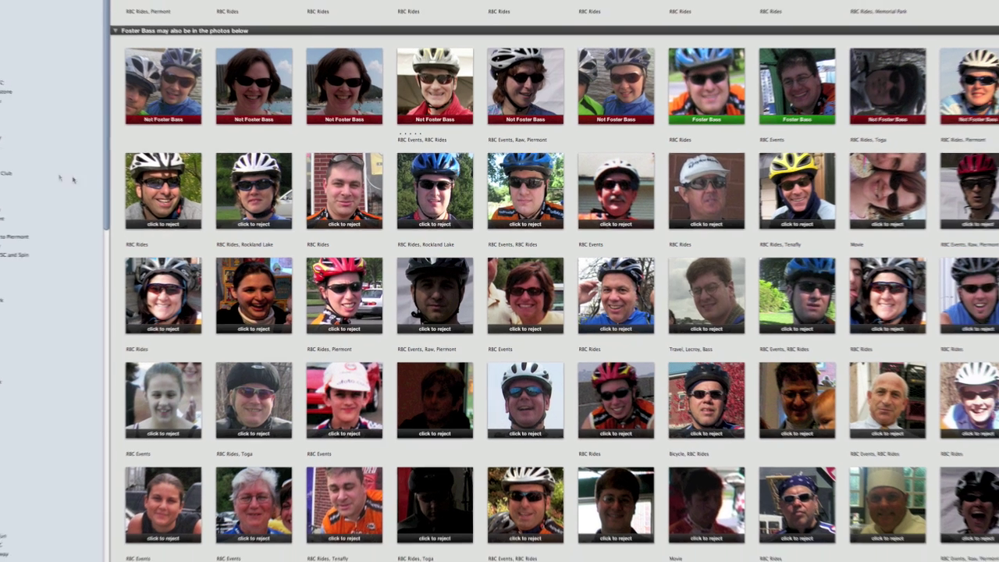
# - In the second row, confirm the fourth and fifth faces and reject the other eight
pyautogui.keyDown('alt'); pyautogui.click(141, 185); pyautogui.keyUp('alt')
pyautogui.keyDown('alt'); pyautogui.click(237, 185); pyautogui.keyUp('alt')
pyautogui.keyDown('alt'); pyautogui.click(371, 201); pyautogui.keyUp('alt')
pyautogui.click(450, 197)
pyautogui.click(529, 191)
pyautogui.keyDown('alt'); pyautogui.click(591, 206); pyautogui.keyUp('alt')
pyautogui.keyDown('alt'); pyautogui.click(660, 205); pyautogui.keyUp('alt')
pyautogui.keyDown('alt'); pyautogui.click(763, 195); pyautogui.keyUp('alt')
pyautogui.keyDown('alt'); pyautogui.click(851, 210); pyautogui.keyUp('alt')
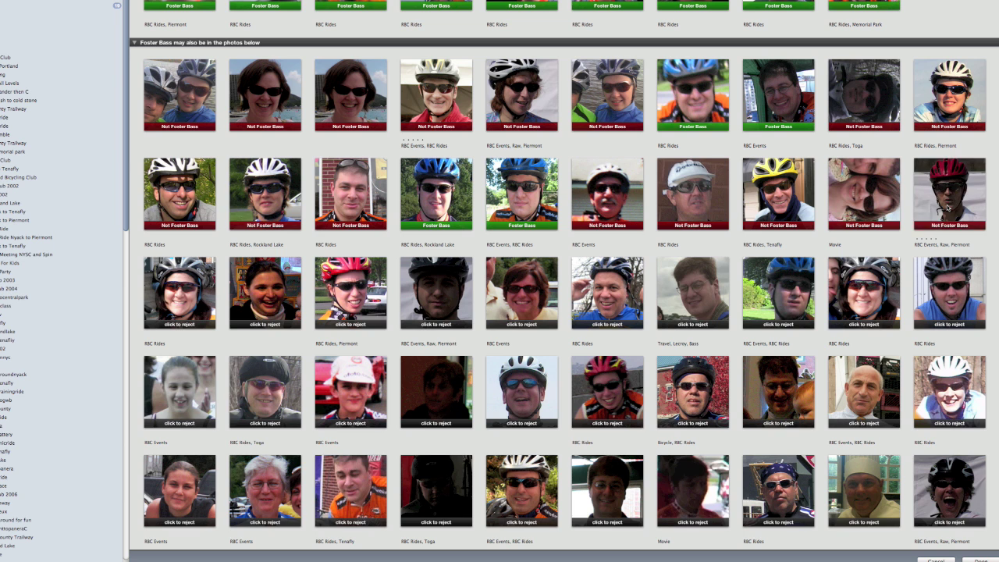
pyautogui.keyDown('alt'); pyautogui.click(947, 207); pyautogui.keyUp('alt')
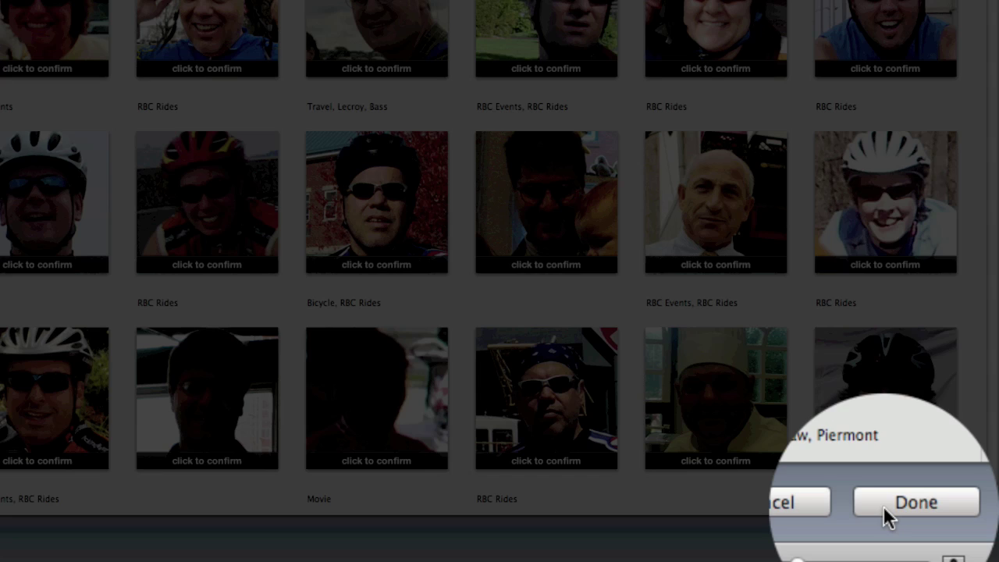
pyautogui.click(967, 559)
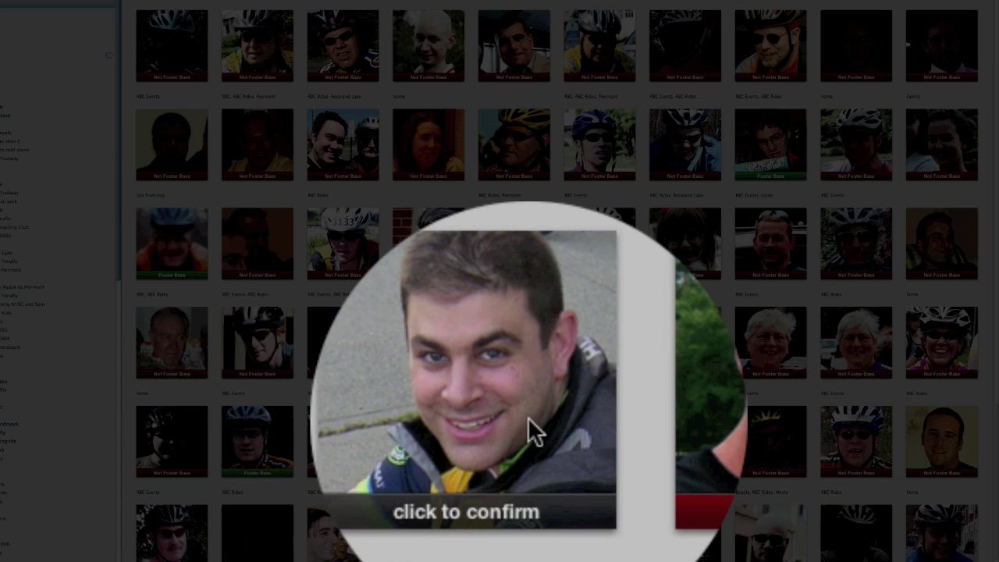
# - Tag the smiling helmetless man's face with his own correct name instead of rejecting it
pyautogui.rightClick(529, 419)
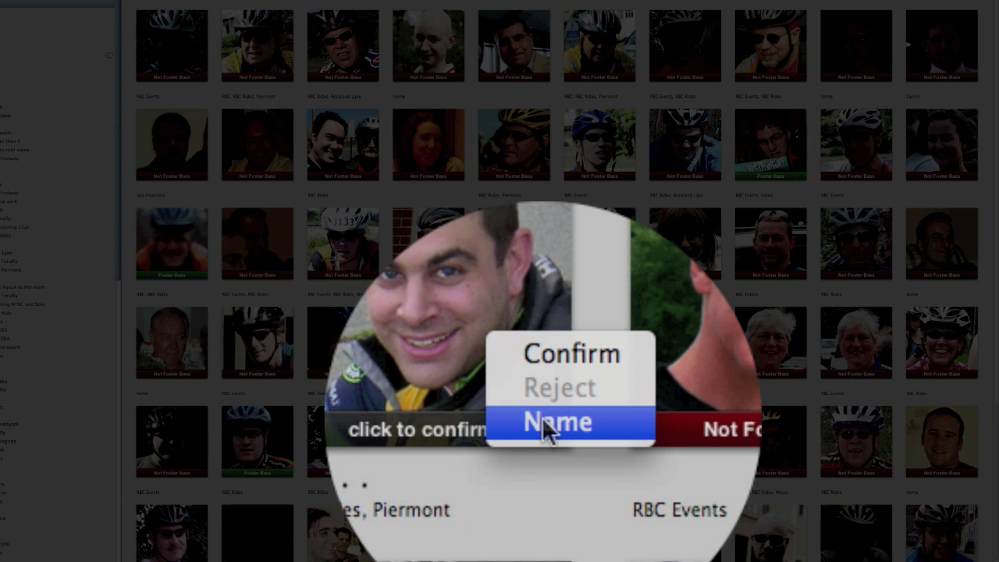
pyautogui.click(543, 421)
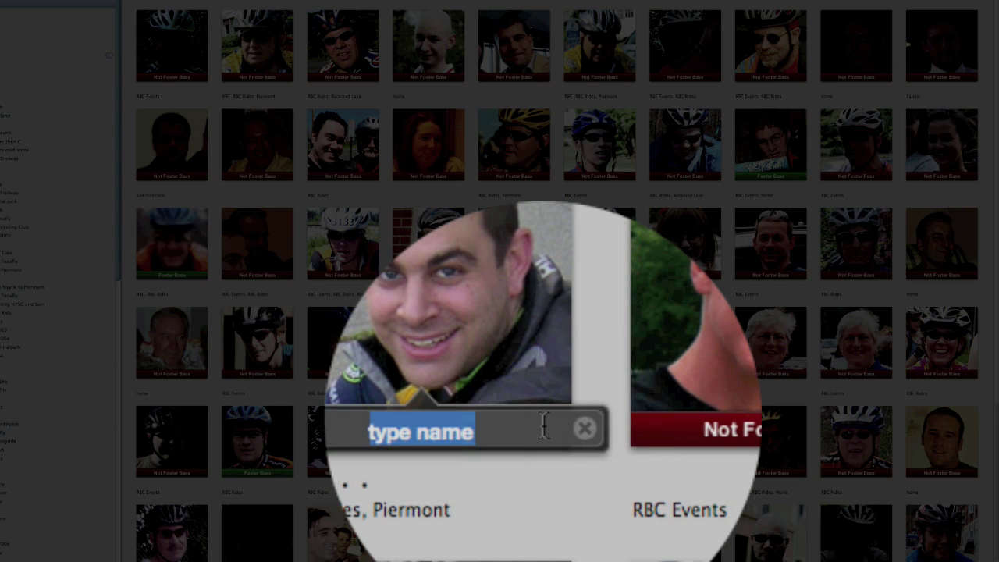
pyautogui.write('Jason Barcoff')
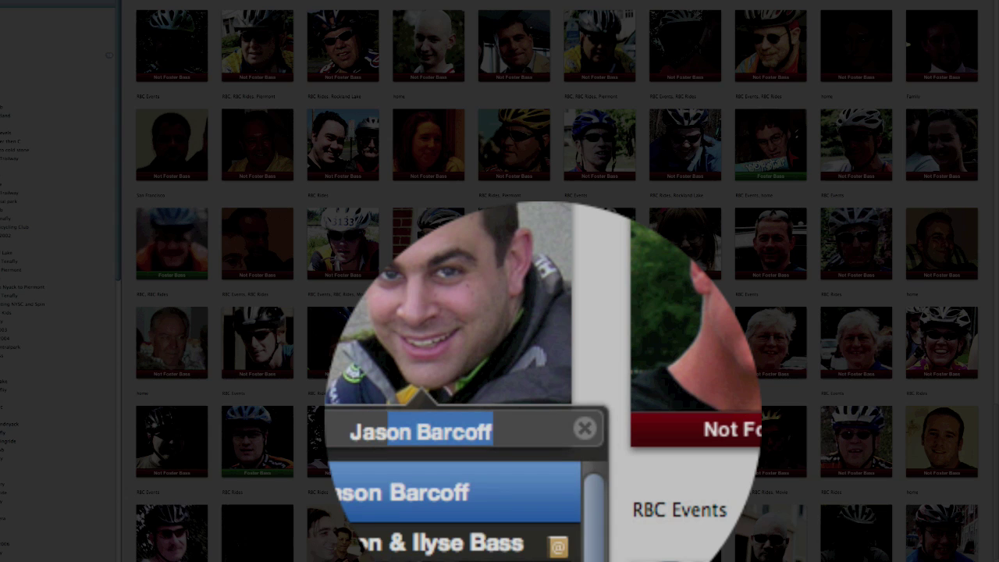
pyautogui.press('Return')
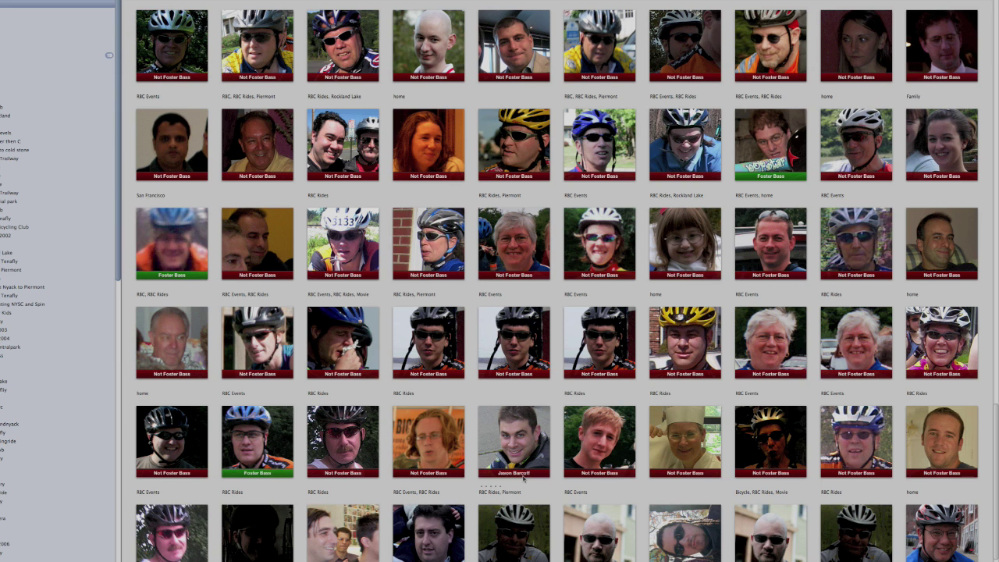
# - Reject the leftover faces in the bottom row and click Done to finish confirming
pyautogui.scroll(-3, 543, 494)
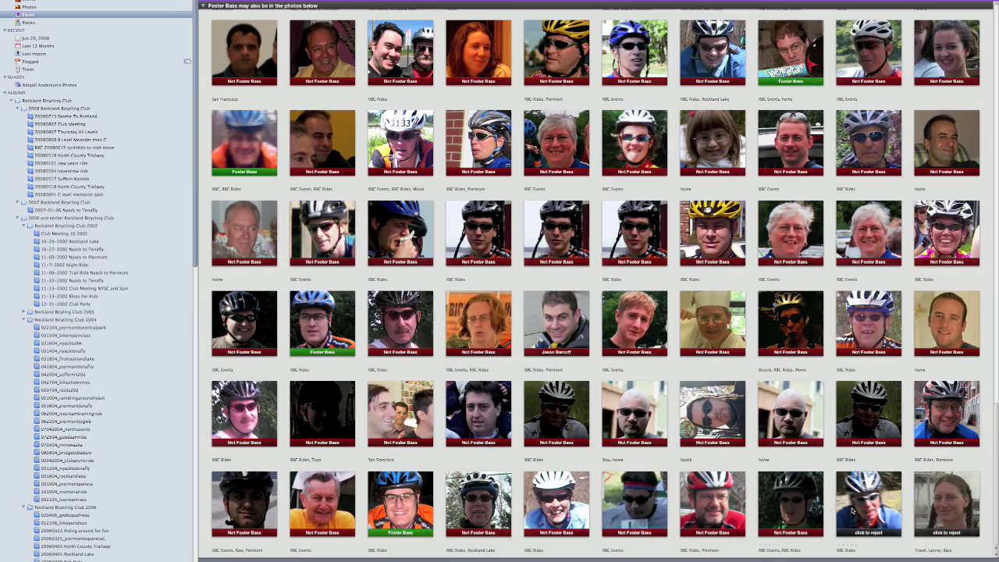
pyautogui.click(853, 512)
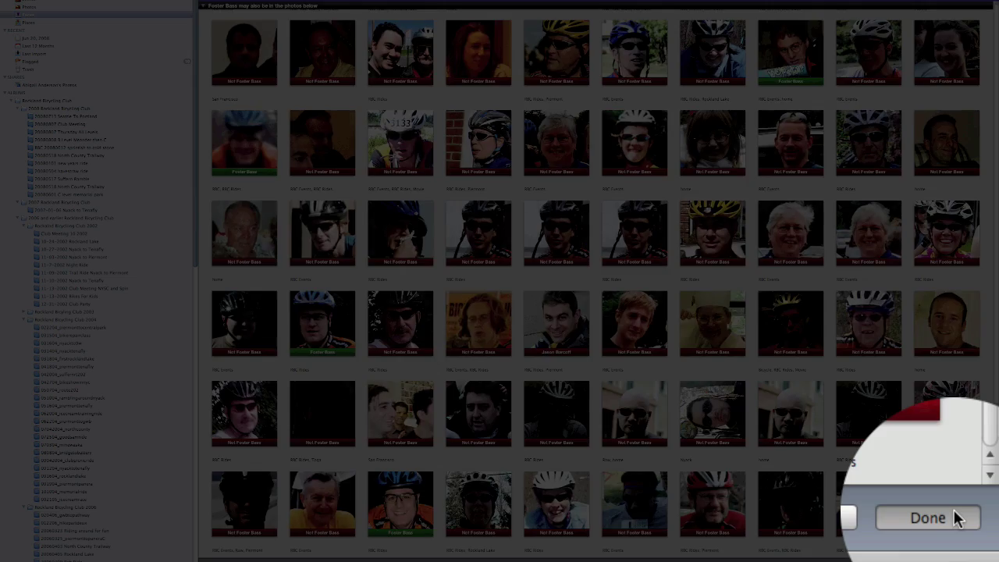
pyautogui.click(959, 518)
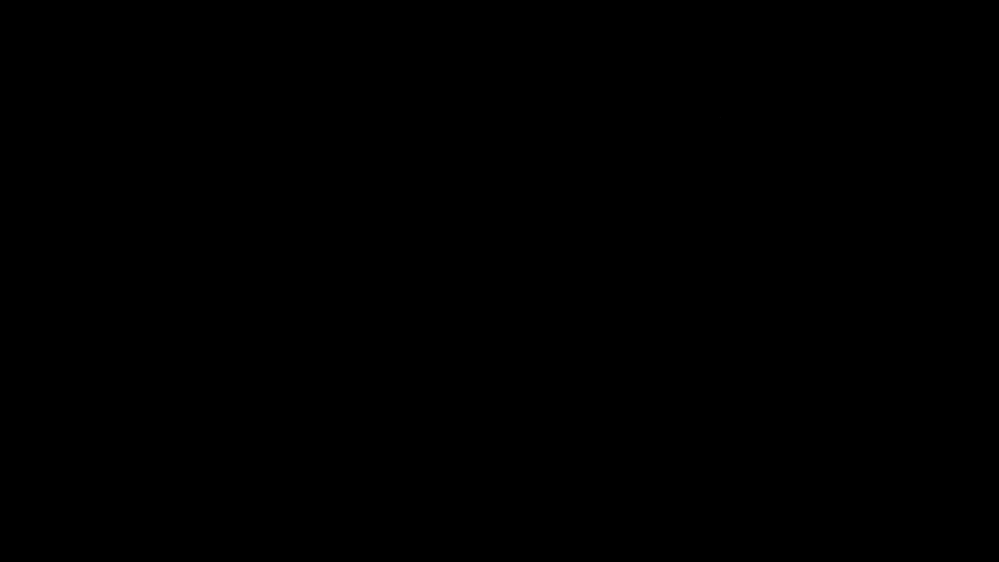